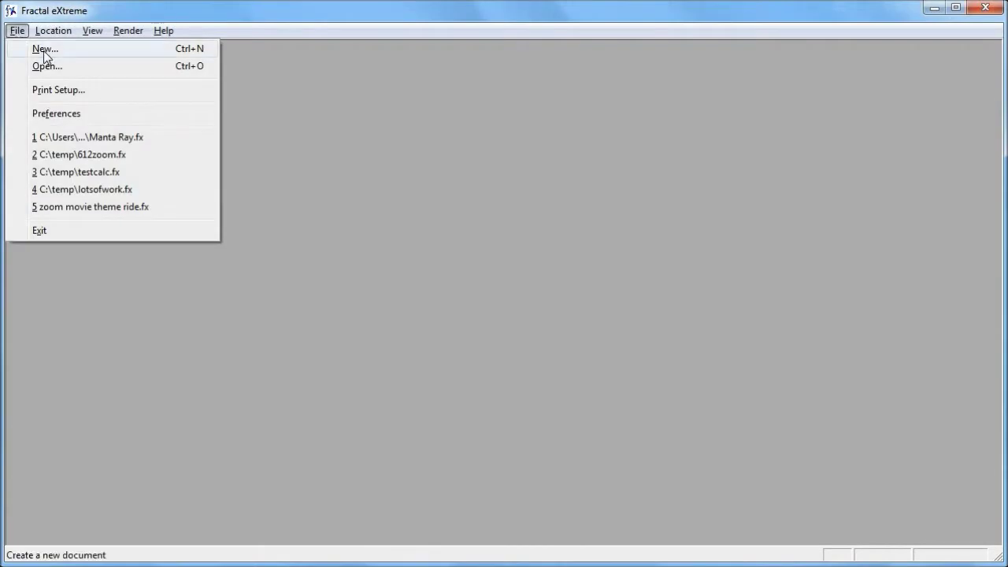
Preview Mandelbrot Cubed, Fourth, Fifth, Classic Newton and Nova, then create a classic Mandelbrot document.
click(44, 50)
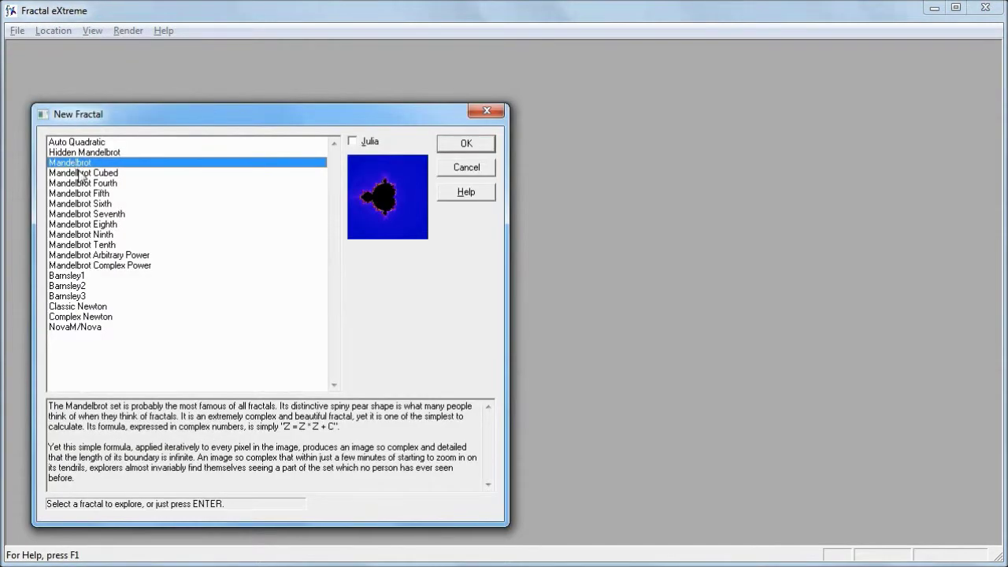
click(82, 174)
click(83, 184)
click(82, 194)
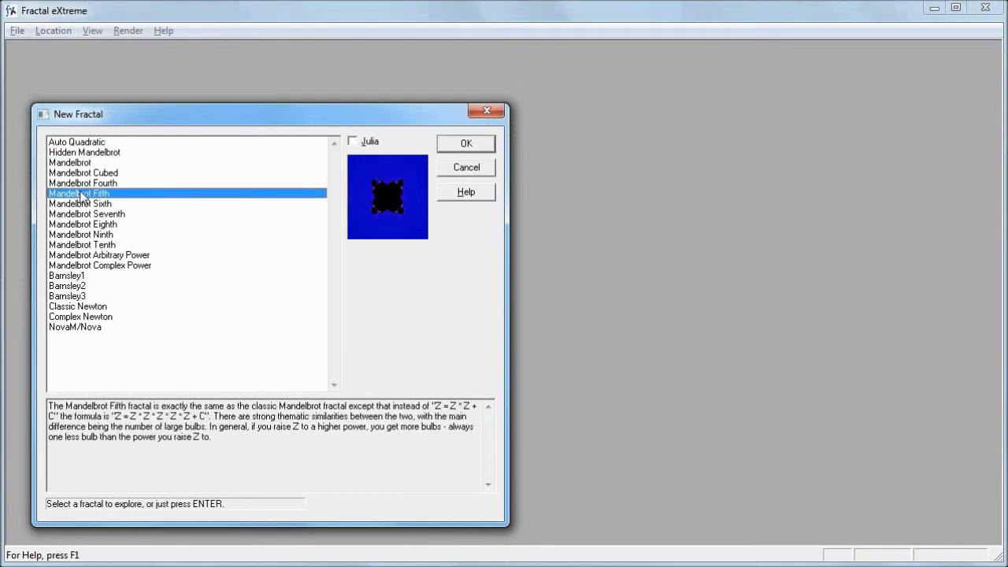
click(93, 307)
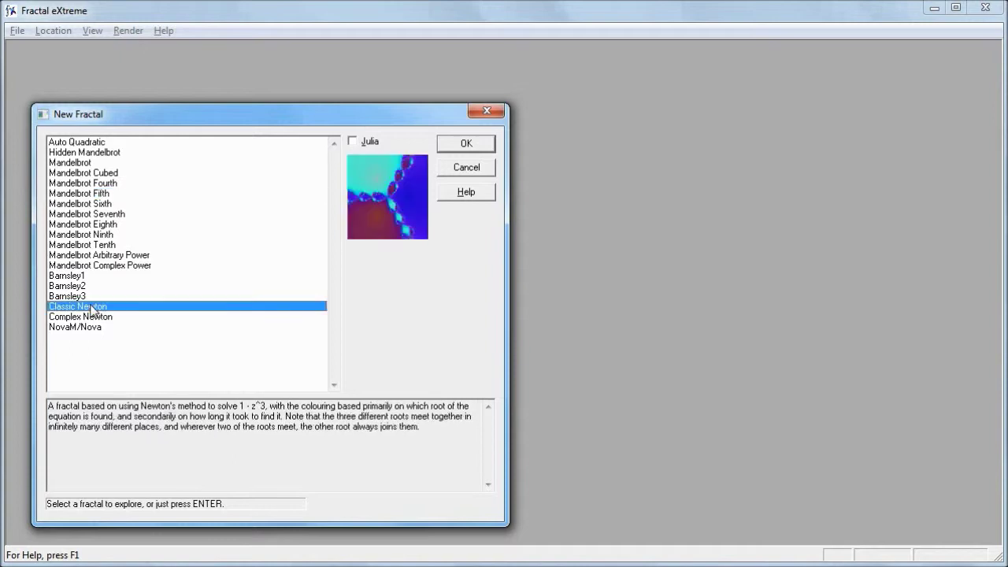
click(92, 329)
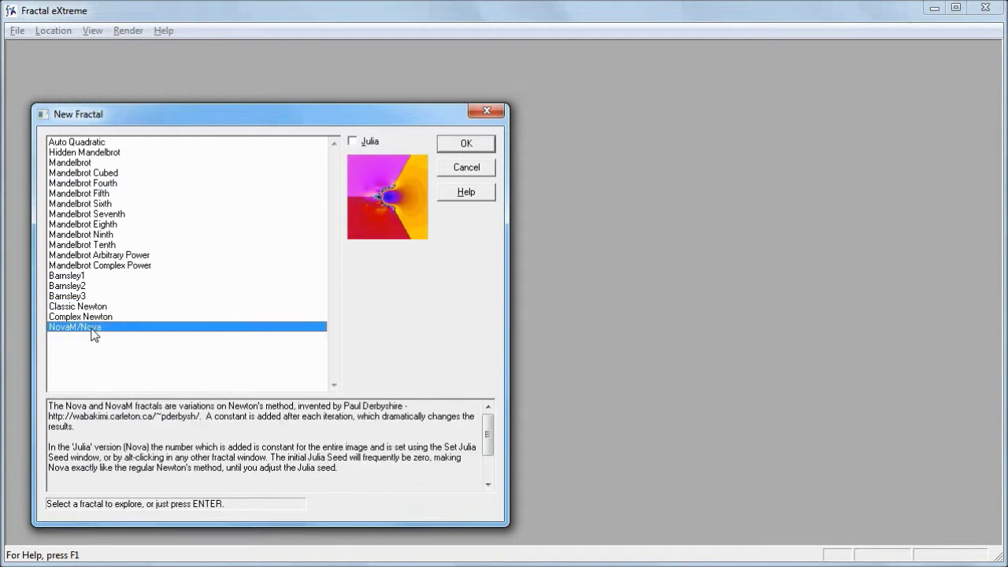
click(81, 164)
click(466, 142)
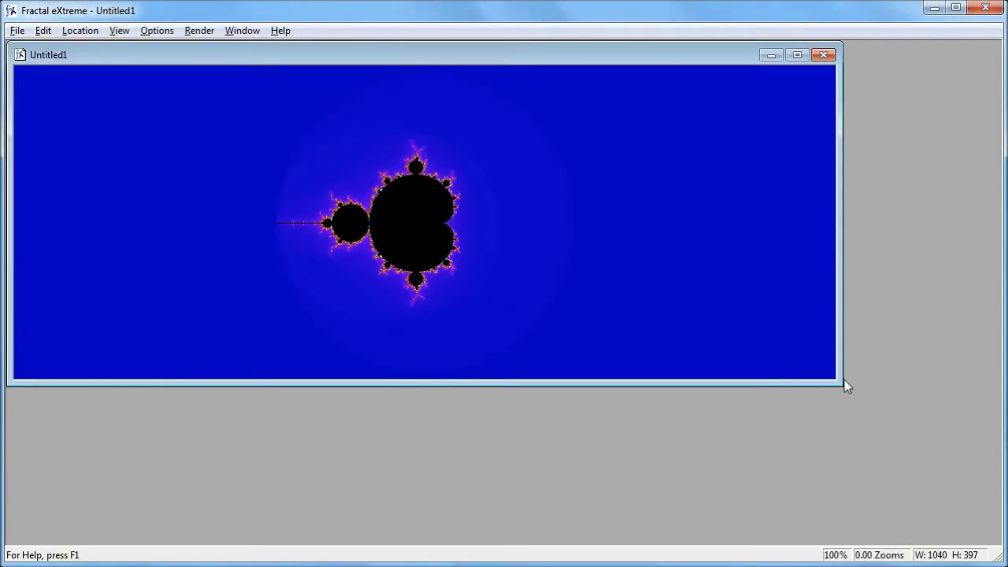
Resize the fractal image to 820 × 593 and zoom in two steps.
drag(844, 382, 664, 535)
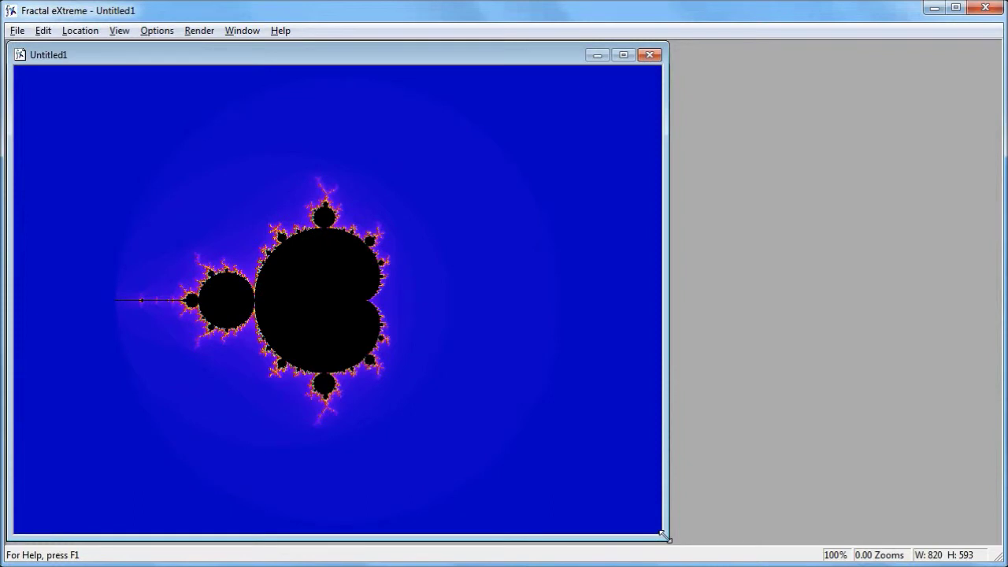
click(86, 33)
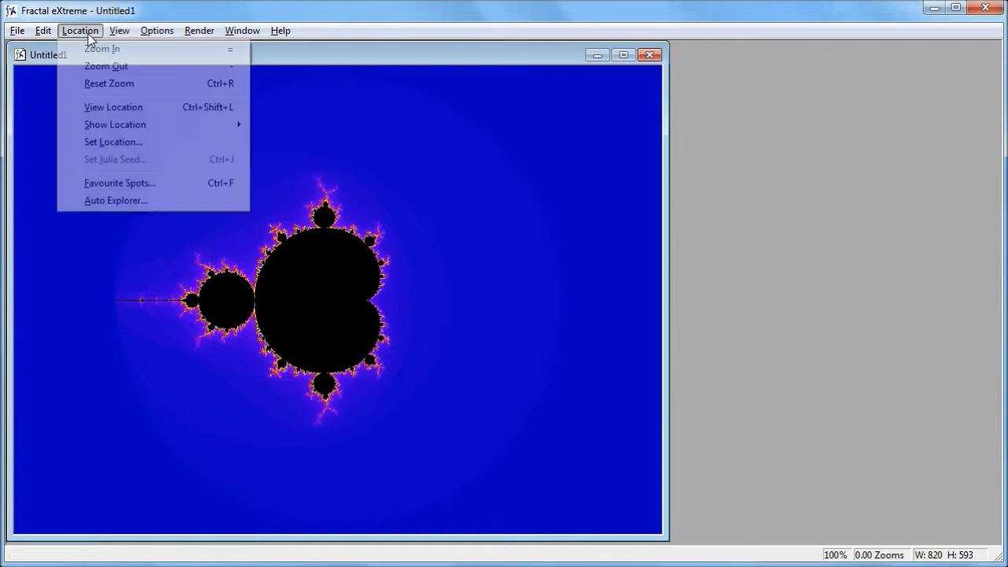
click(100, 50)
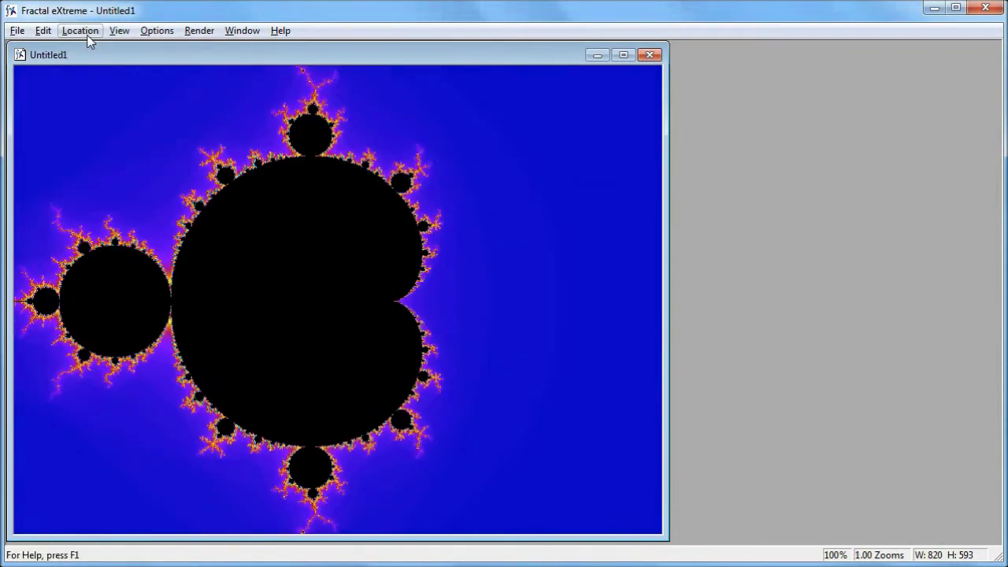
click(87, 35)
click(93, 48)
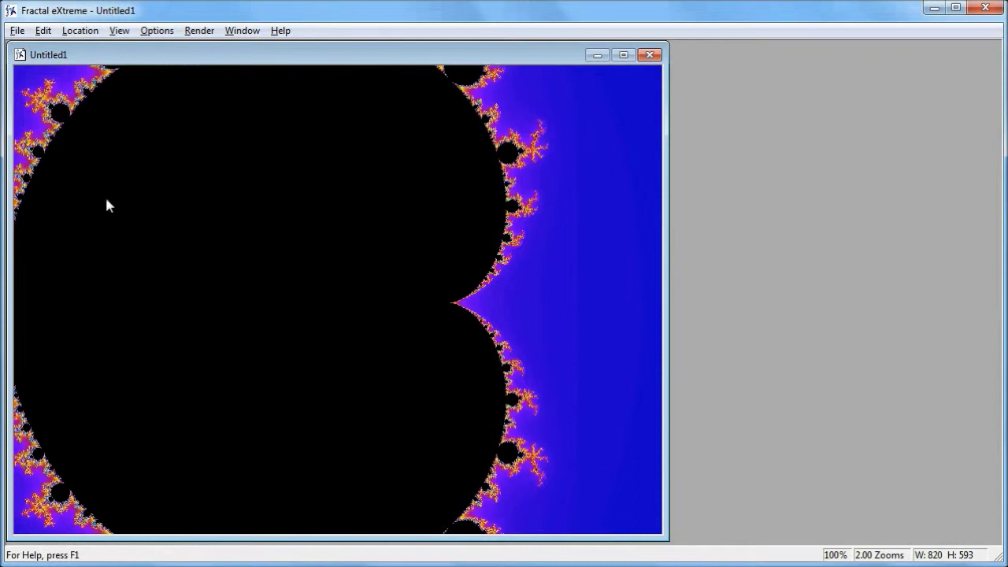
Pan onto the neck between the main body and left bulb, then zoom in a third step.
drag(49, 194, 438, 285)
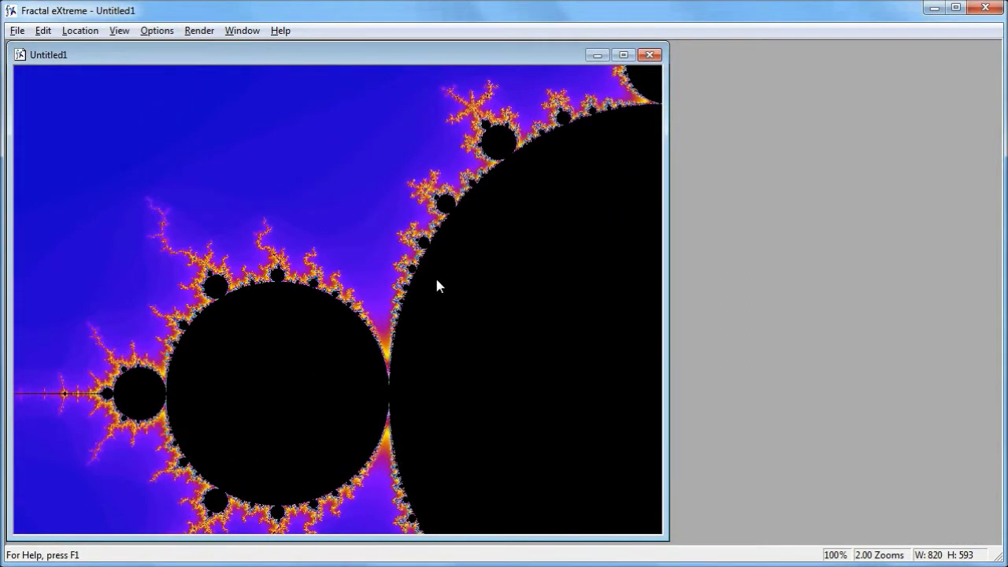
click(80, 32)
click(98, 50)
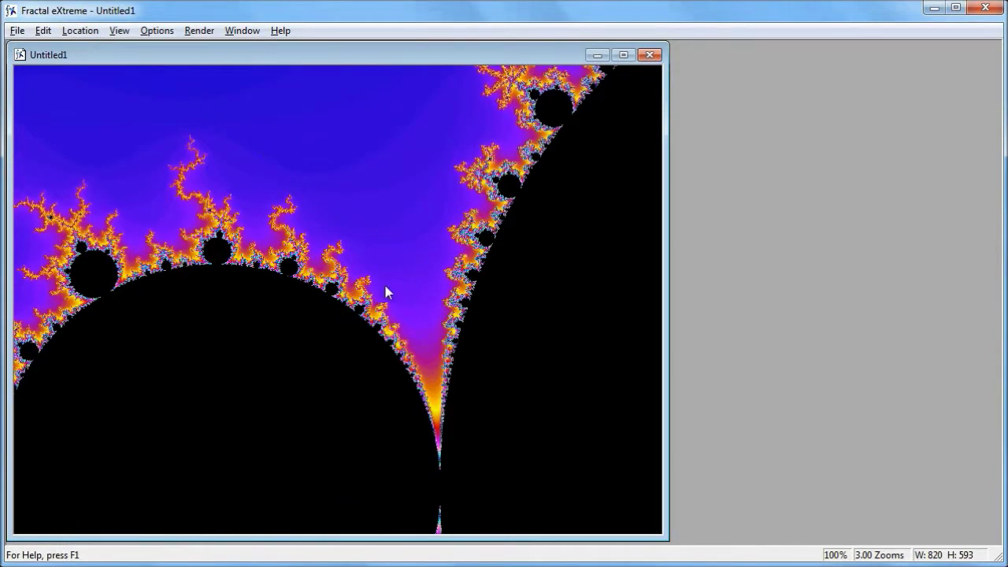
Zoom into the left bulb's spiky edge filaments down to 8.00 Zooms.
click(74, 233)
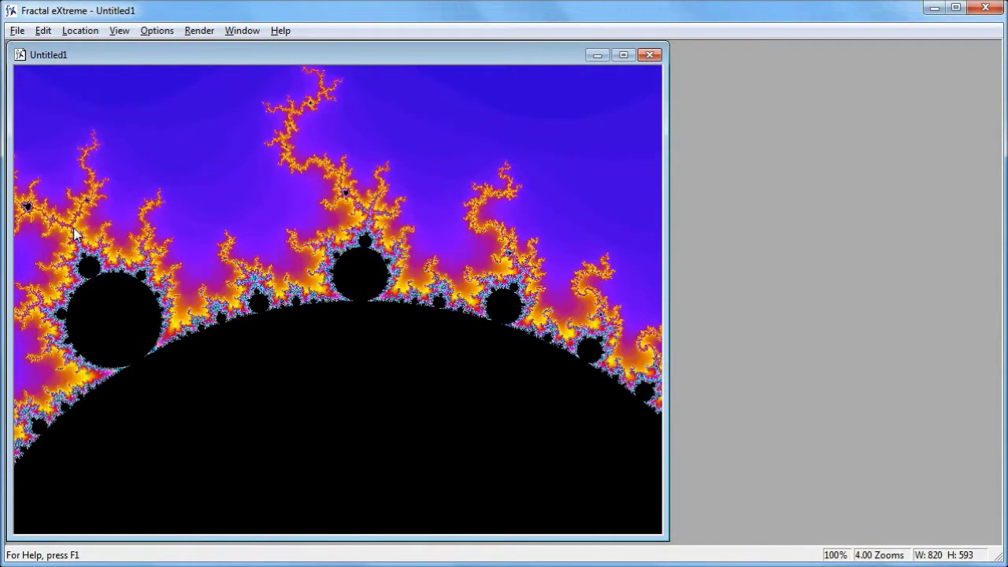
click(73, 232)
click(73, 233)
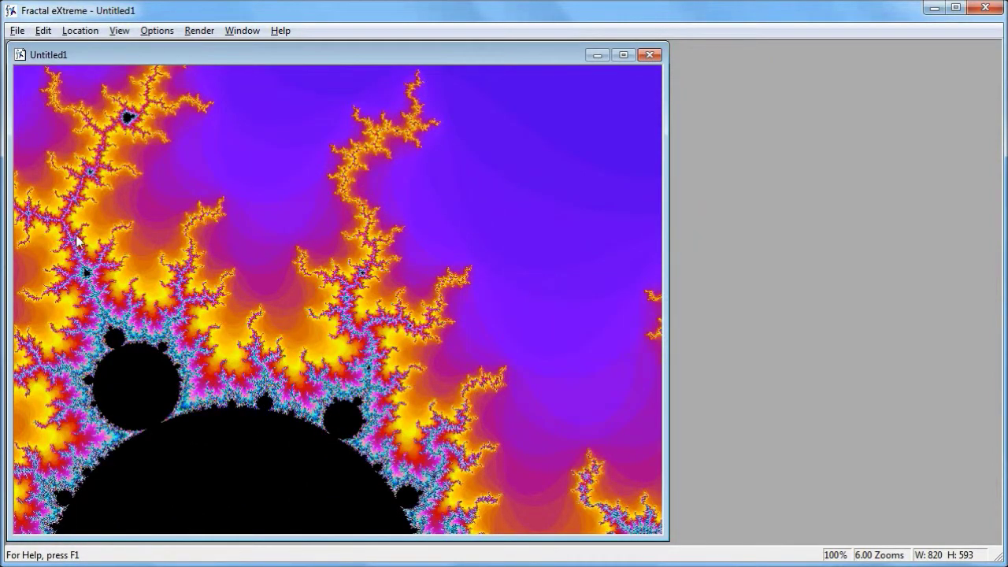
click(94, 272)
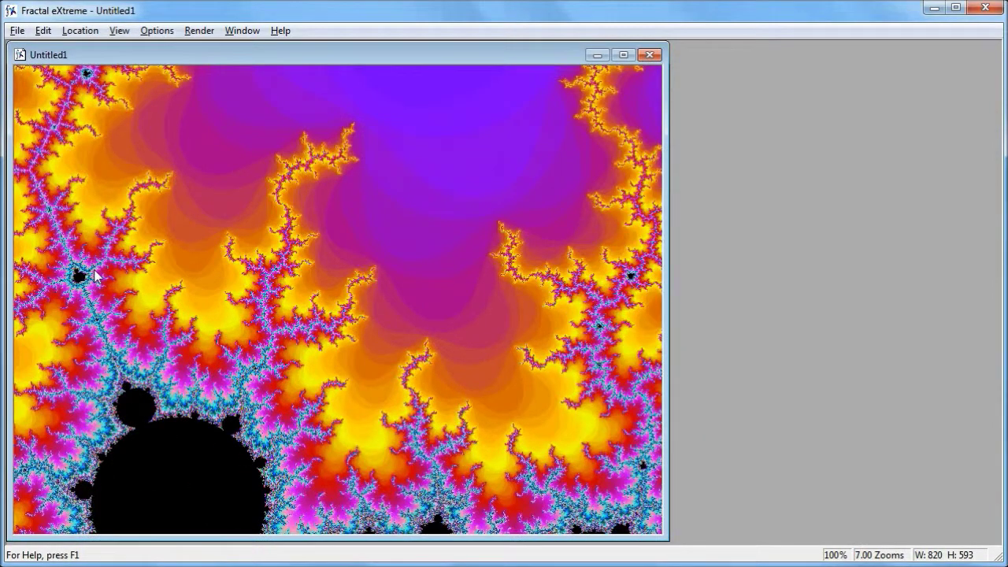
click(94, 272)
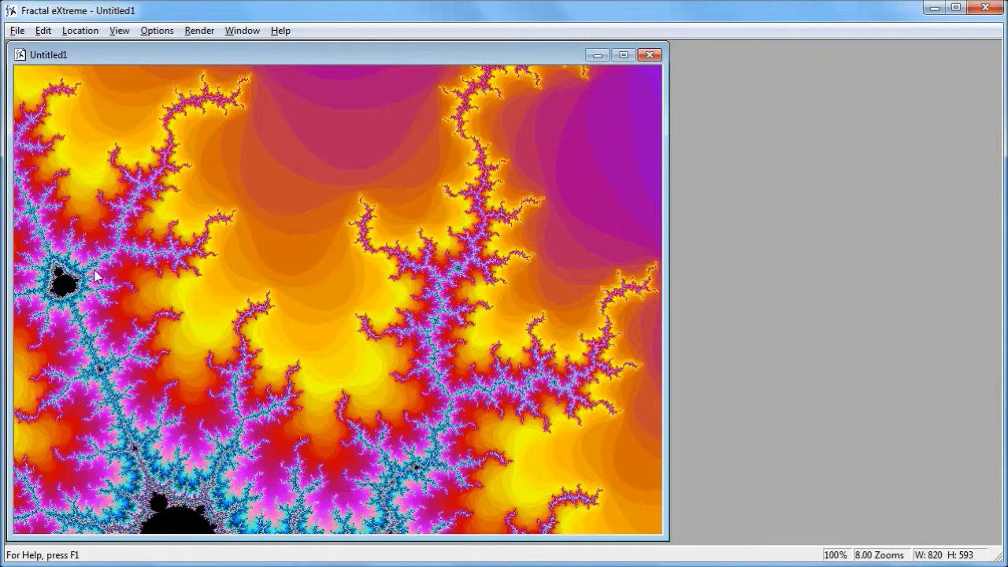
Zoom back out six steps to 2.00 Zooms on the left bulb.
right_click(94, 273)
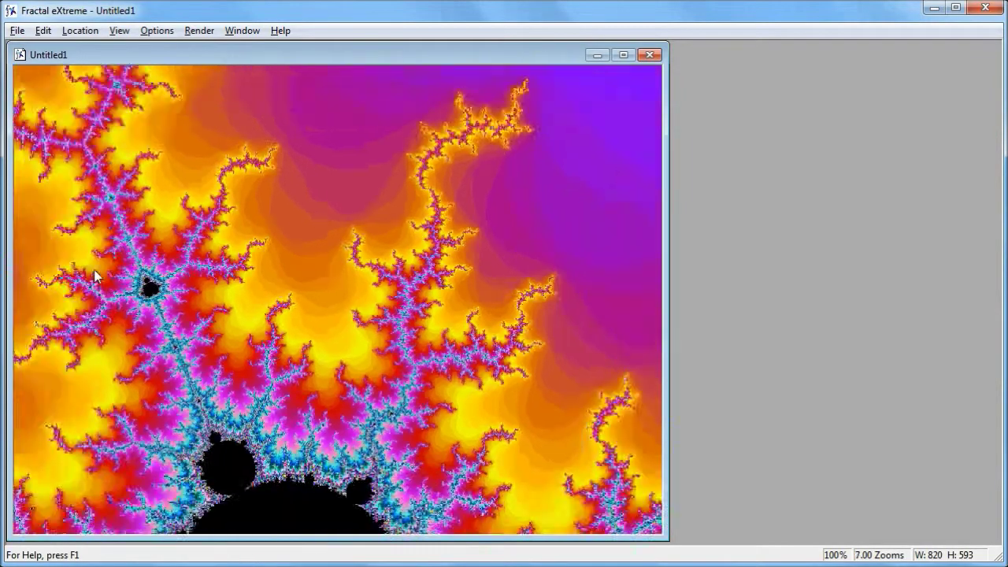
right_click(94, 271)
right_click(94, 270)
right_click(94, 270)
right_click(94, 270)
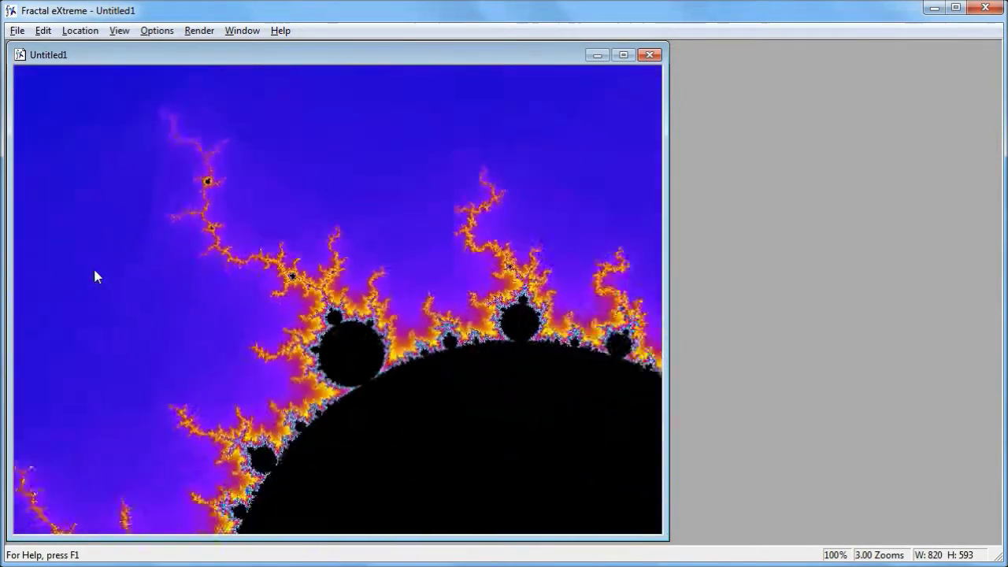
right_click(94, 270)
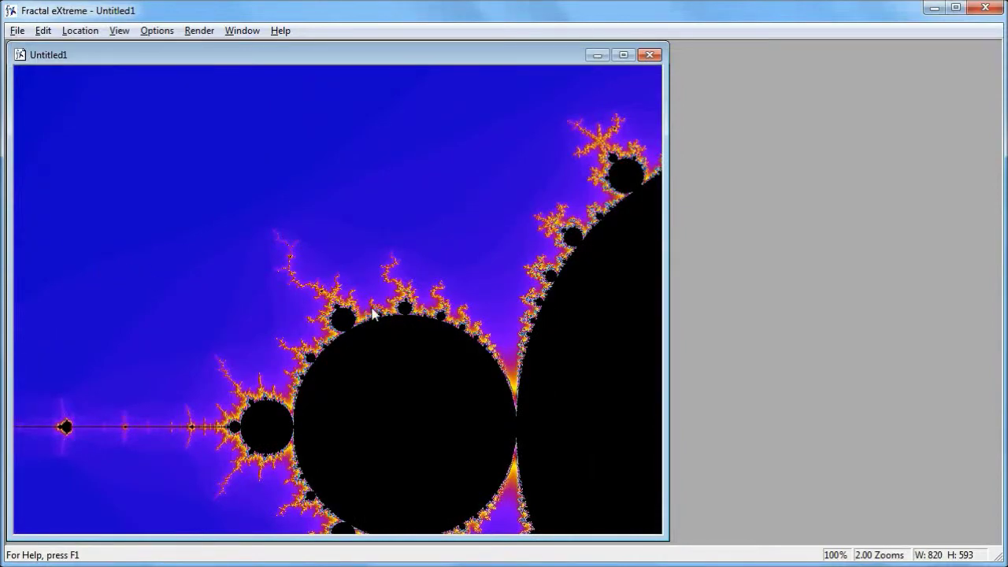
Dive into the bulb's top filament branches around a small minibrot, reaching 20 zooms.
click(407, 297)
click(408, 297)
click(408, 298)
click(408, 298)
click(407, 297)
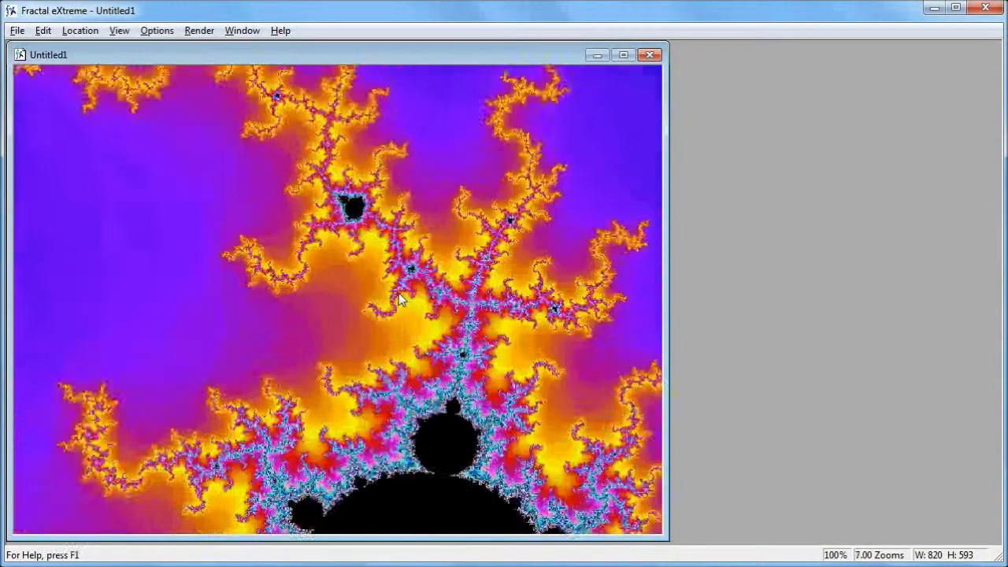
click(407, 296)
click(407, 295)
click(408, 294)
right_click(408, 293)
right_click(408, 293)
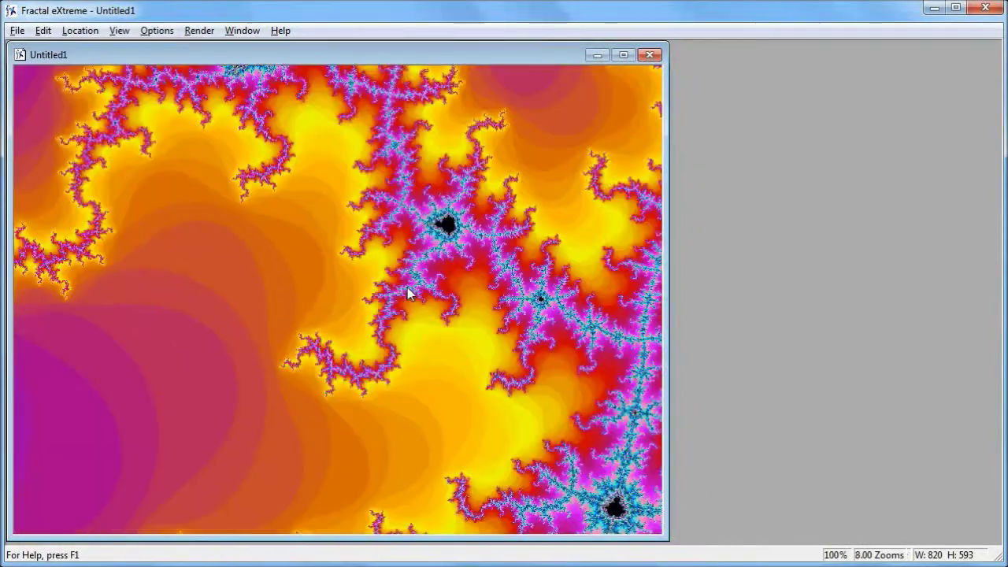
right_click(408, 294)
right_click(408, 293)
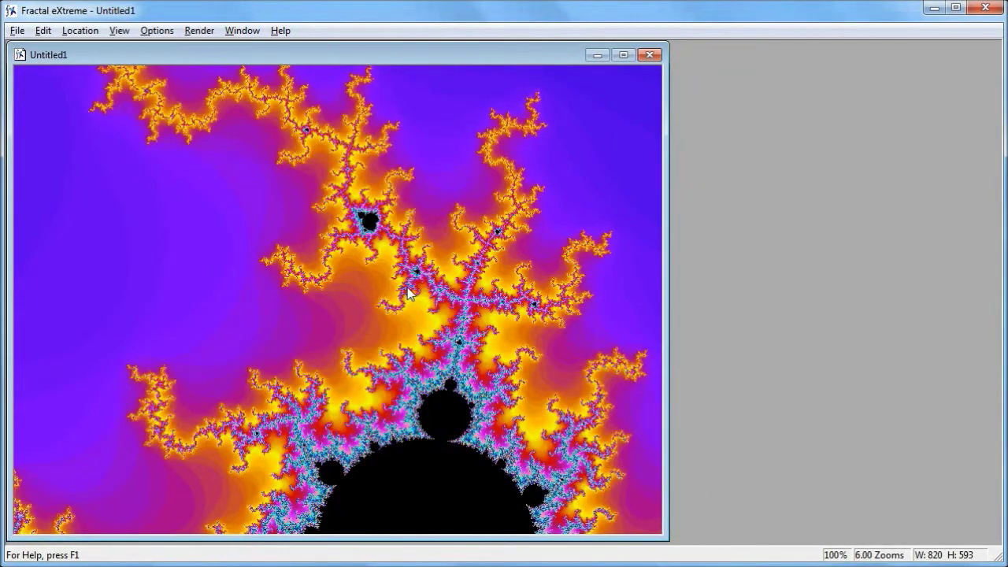
click(408, 293)
click(408, 294)
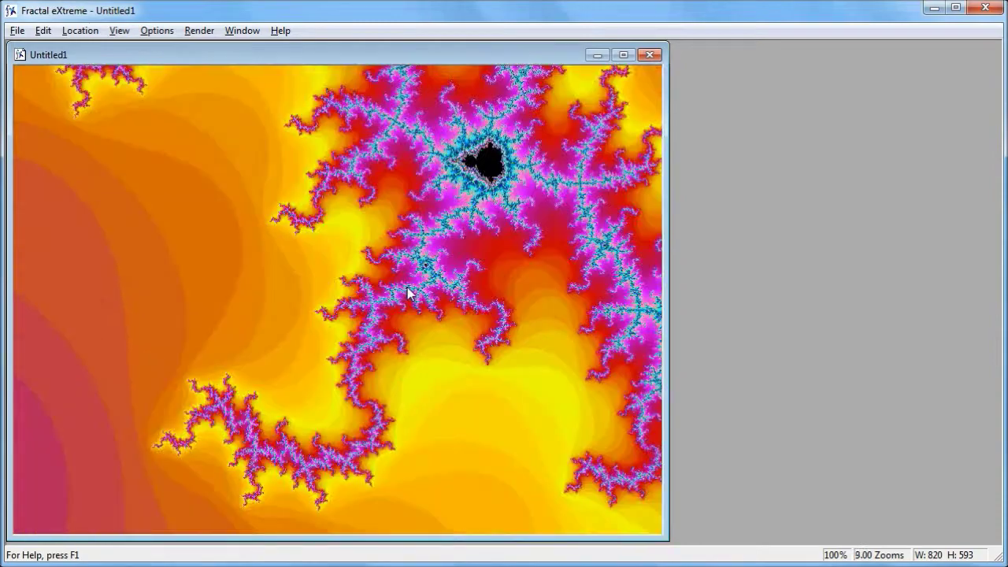
click(408, 293)
click(408, 293)
Wheel-zoom back out to the full set and pan the view up and left.
scroll(408, 293, up, 10)
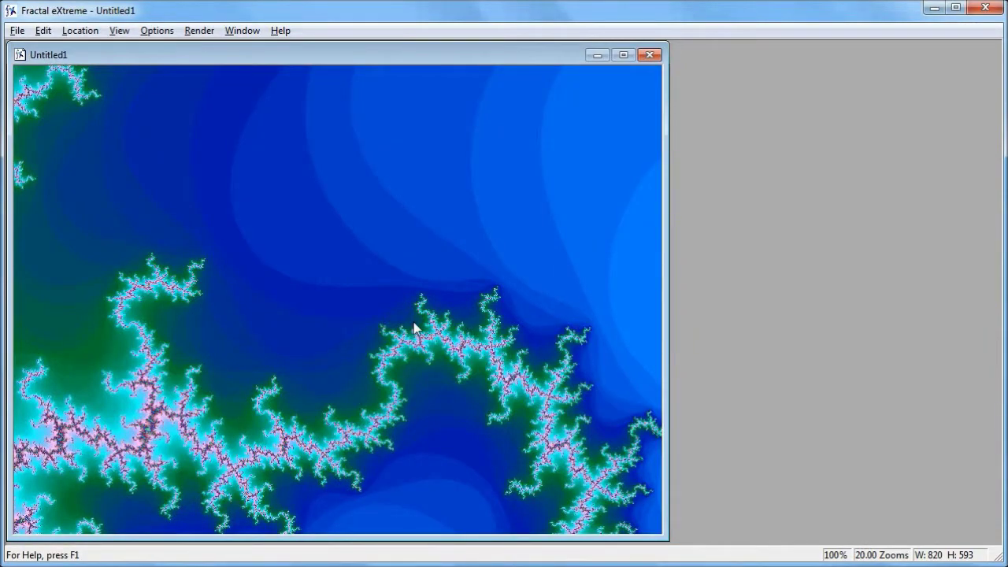
scroll(344, 308, down, 11)
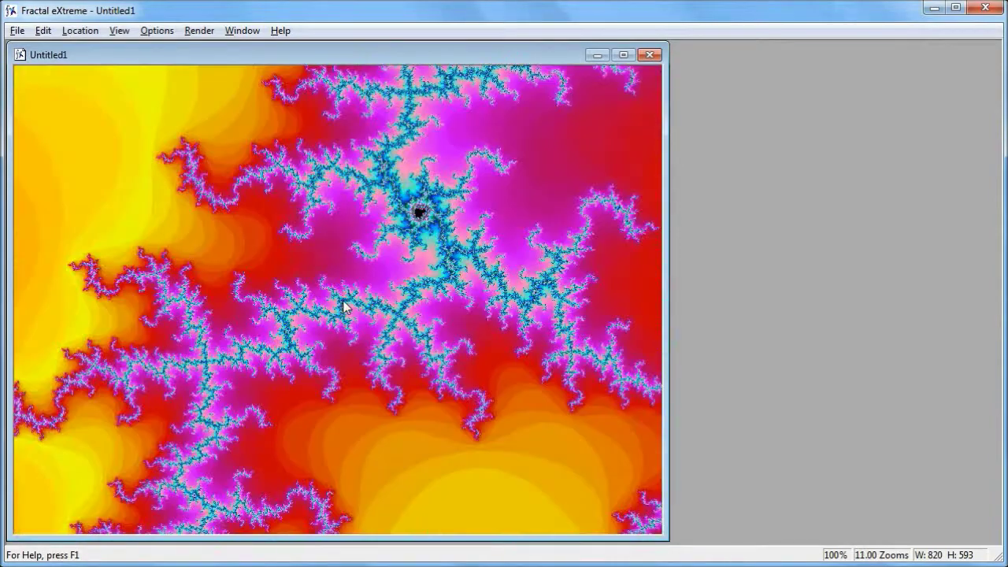
scroll(344, 308, down, 5)
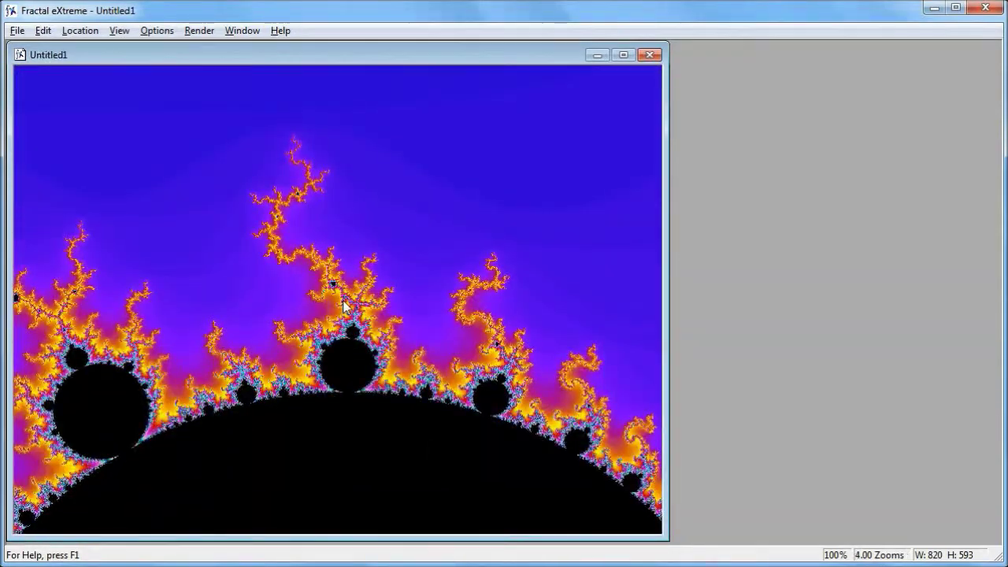
scroll(345, 308, down, 3)
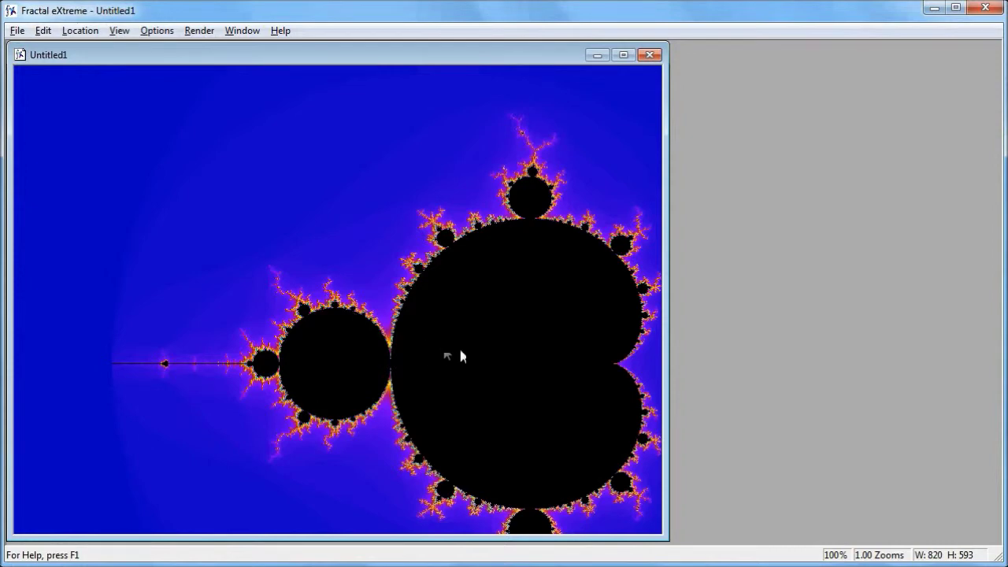
drag(461, 356, 286, 295)
Wheel-zoom to 11.00 Zooms on the cusp's spiral edges, then back out to 0.00 Zooms.
scroll(438, 314, up, 2)
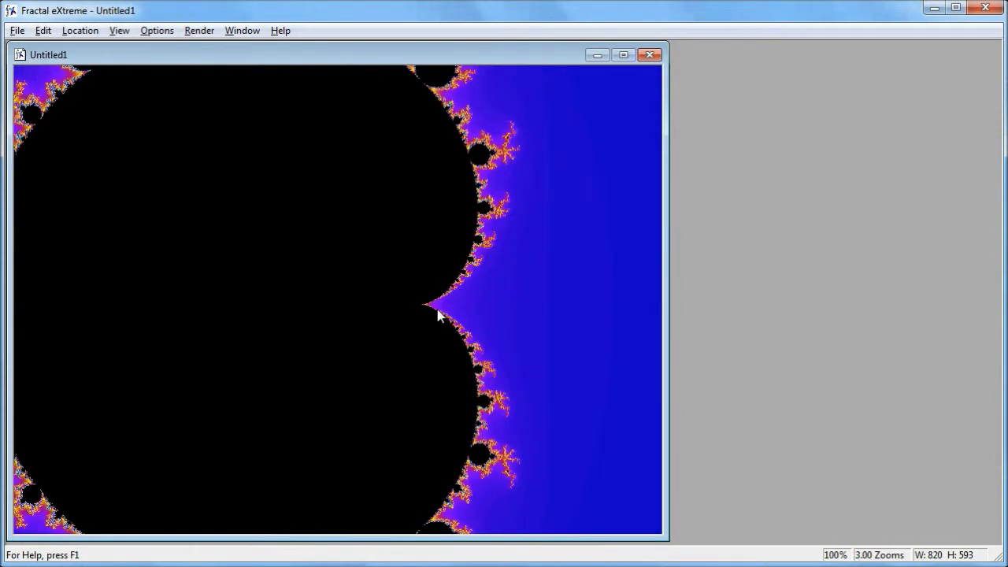
scroll(438, 315, up, 7)
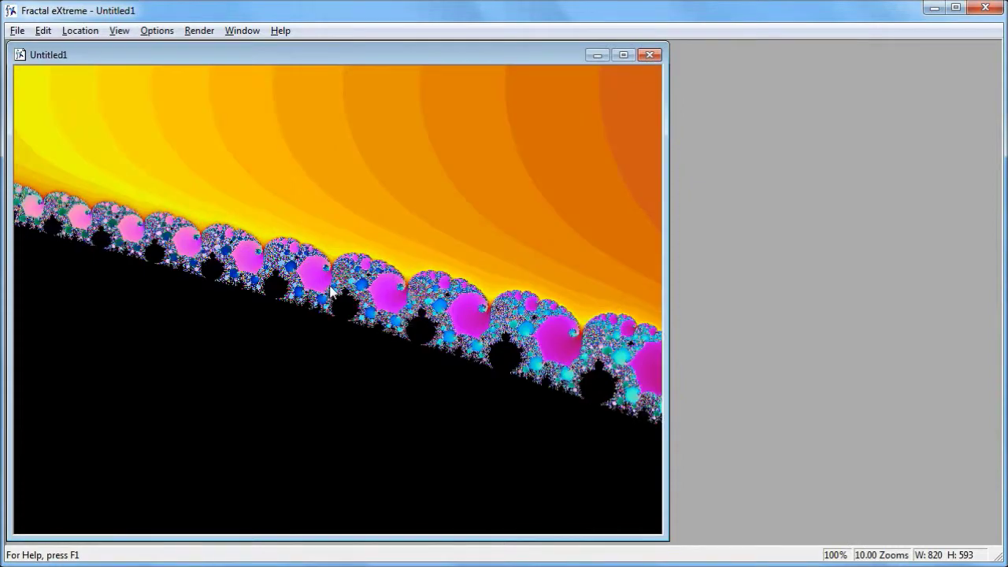
scroll(331, 292, up, 1)
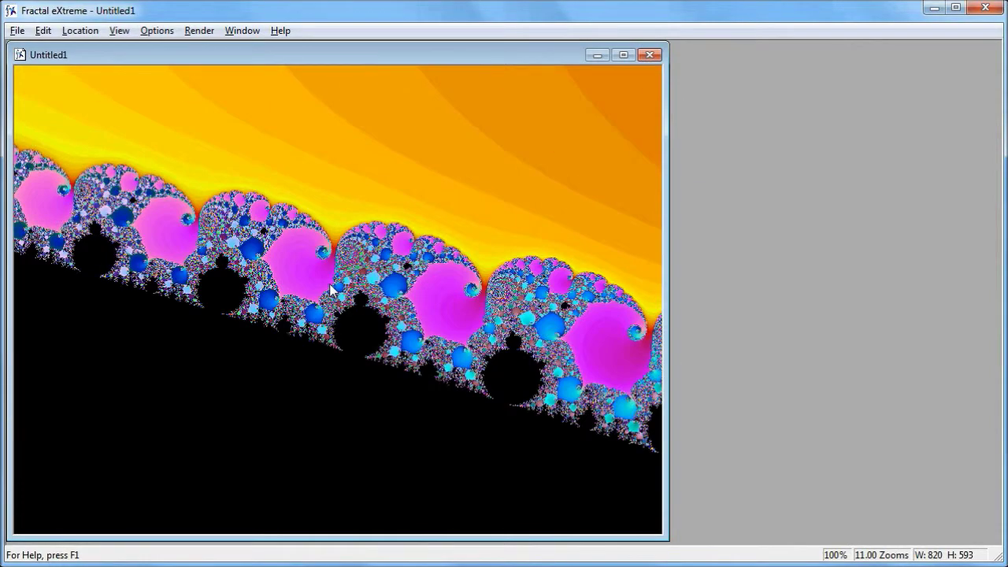
scroll(331, 291, down, 1)
scroll(331, 292, down, 4)
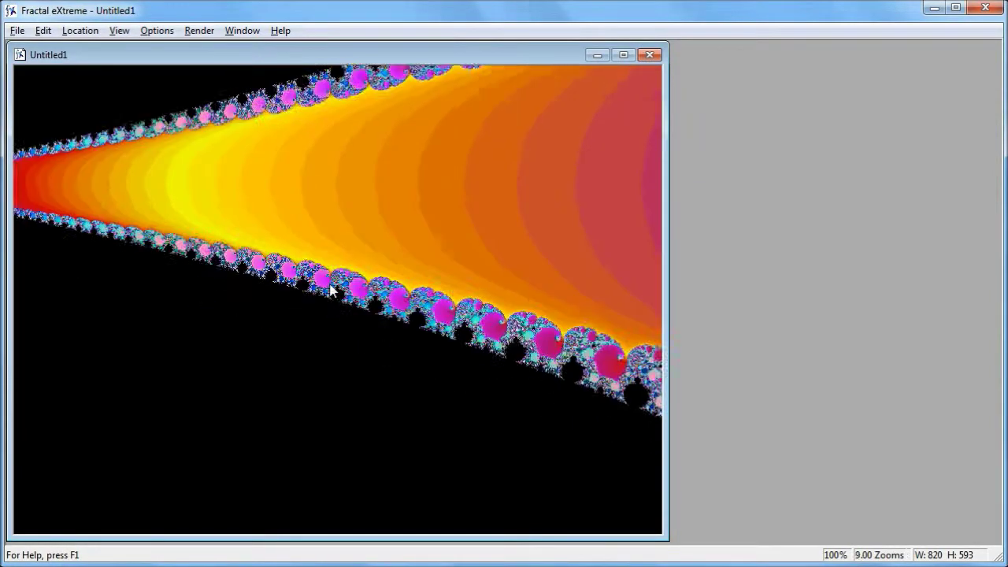
scroll(331, 291, down, 6)
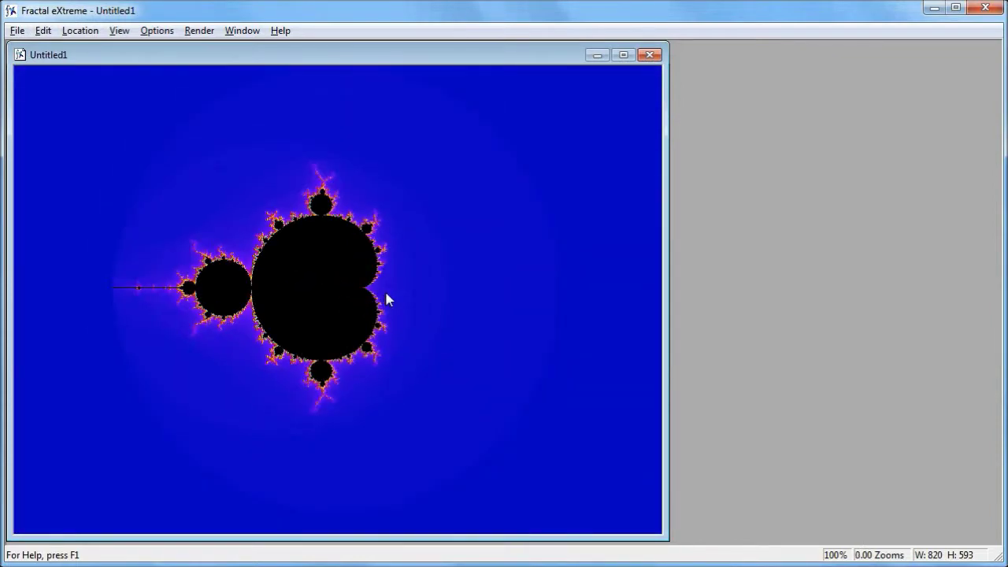
Wheel-zoom along the real-axis spike to 32.00 Zooms, centred on a tiny teal-ringed minibrot.
scroll(158, 288, up, 5)
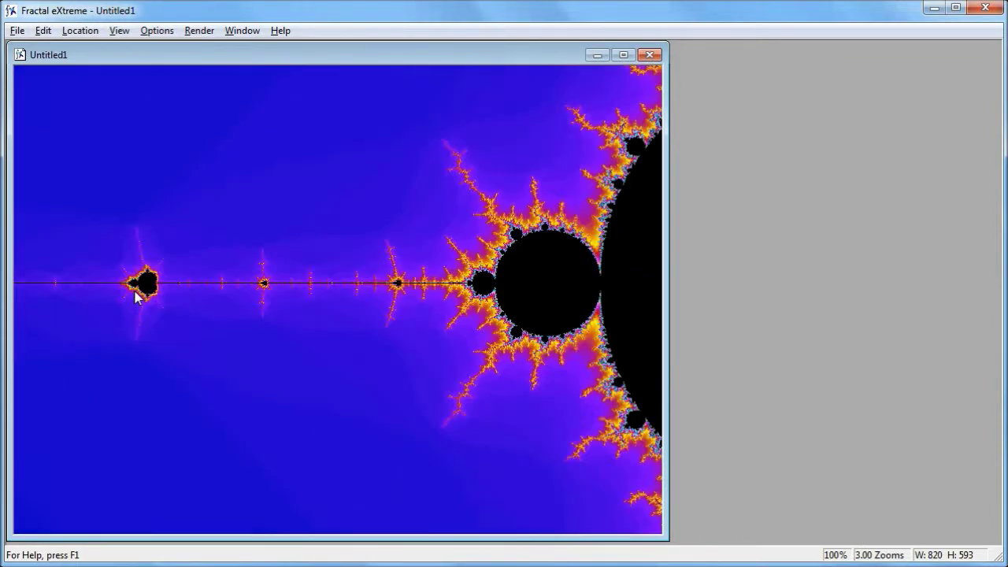
scroll(122, 263, up, 1)
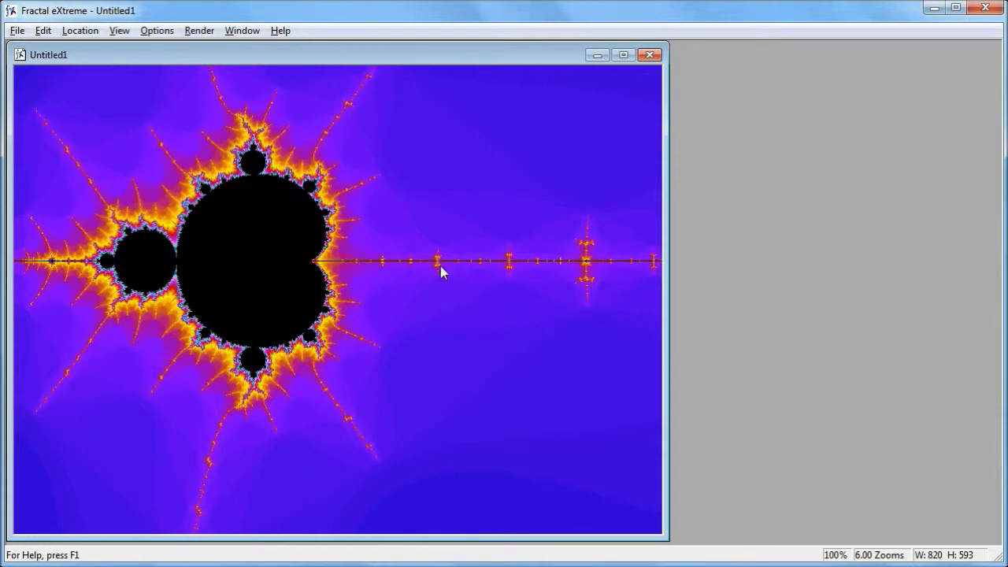
scroll(440, 268, up, 3)
scroll(441, 270, up, 5)
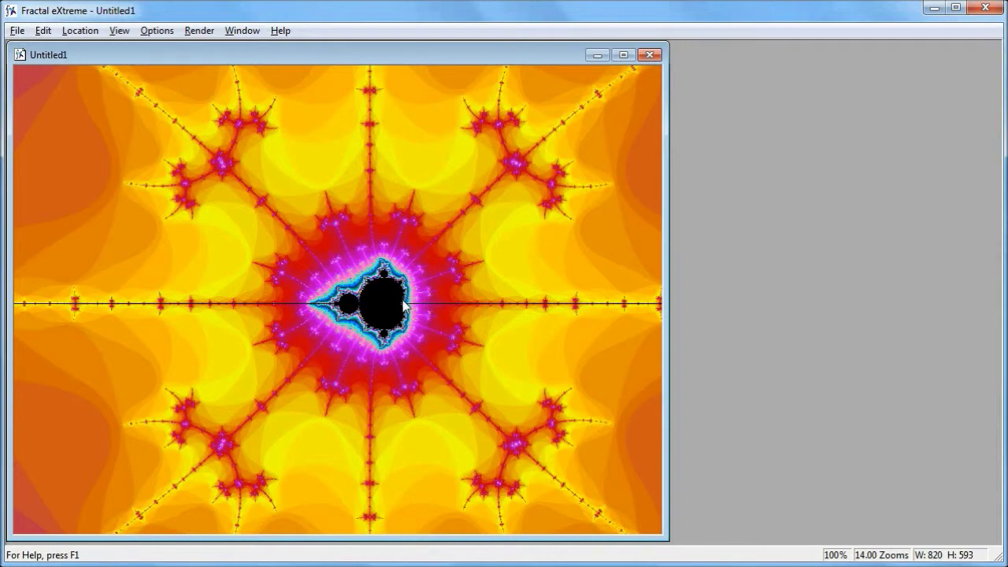
scroll(486, 307, up, 2)
scroll(534, 301, up, 4)
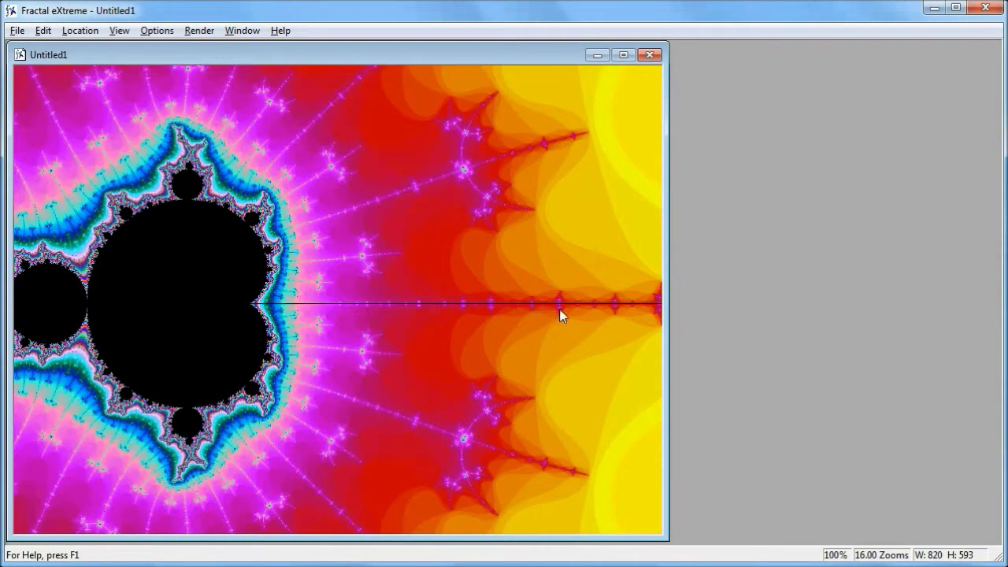
scroll(446, 320, up, 5)
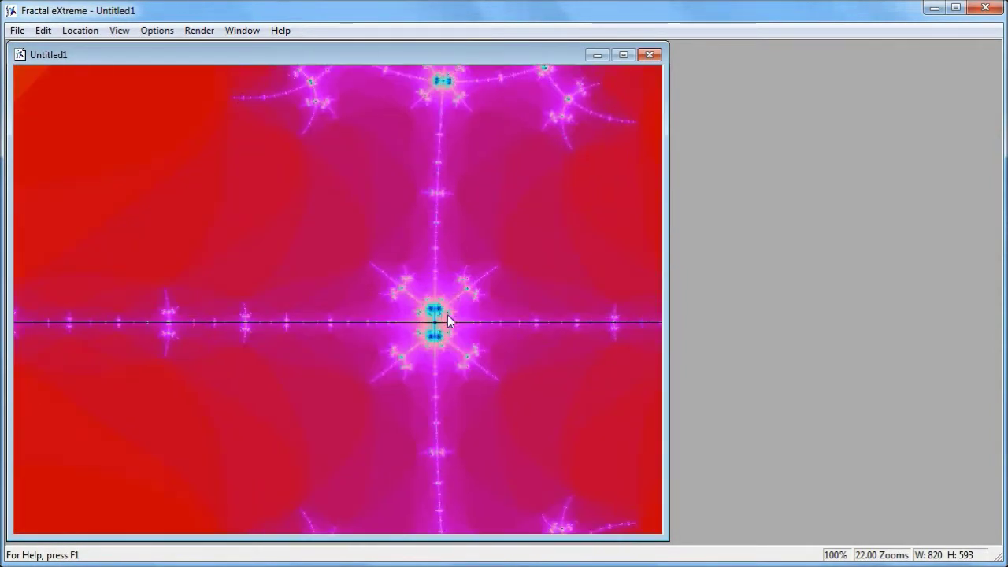
scroll(439, 325, up, 5)
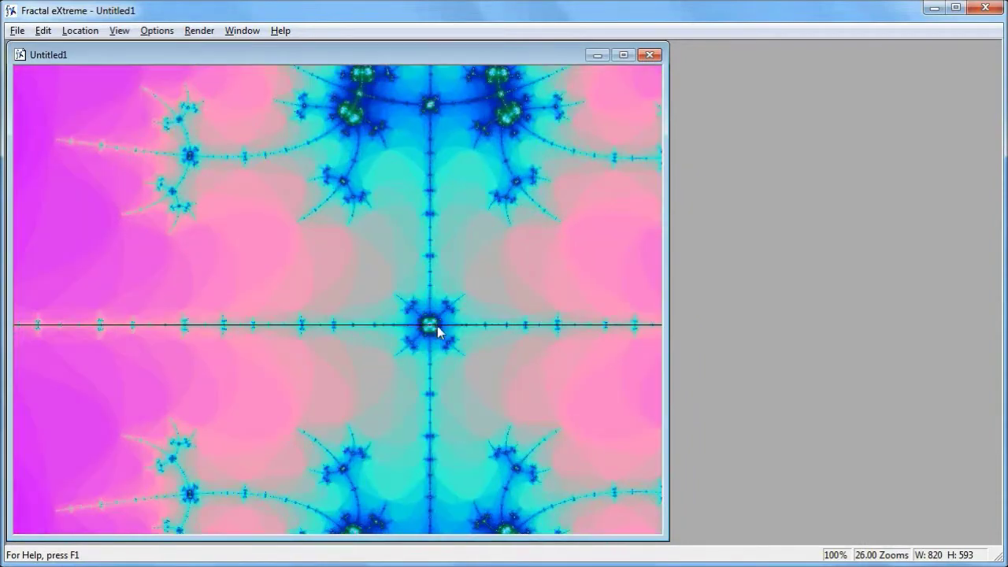
scroll(406, 323, up, 2)
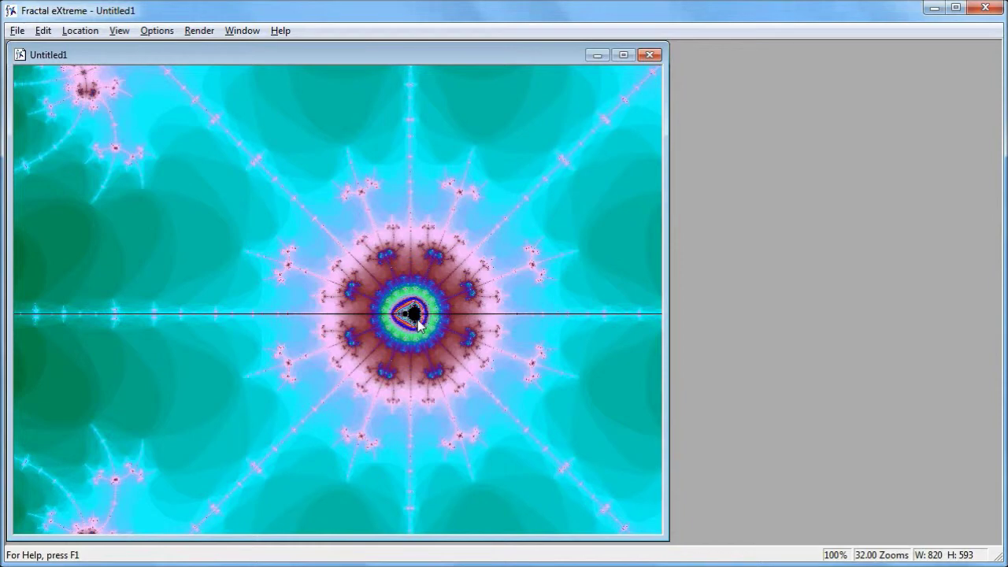
Pan to the upper-left spiral cluster beside the minibrot and wheel-zoom into it.
drag(281, 189, 354, 297)
drag(167, 189, 291, 256)
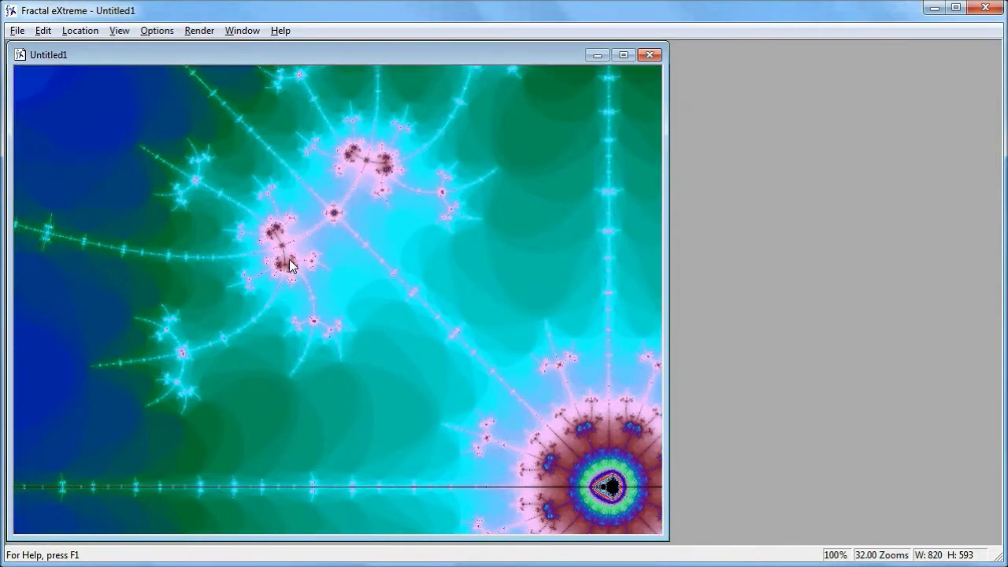
scroll(288, 257, up, 2)
scroll(283, 261, up, 1)
scroll(362, 291, up, 2)
scroll(355, 268, up, 1)
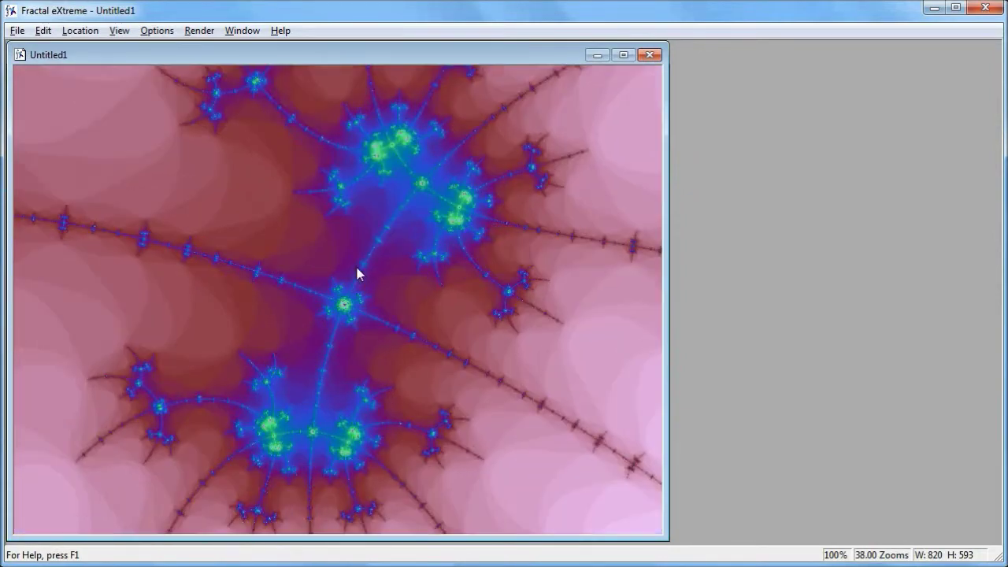
Centre the spiral node and zoom to 43.00 Zooms on the starburst's elongated dark core.
drag(381, 265, 346, 283)
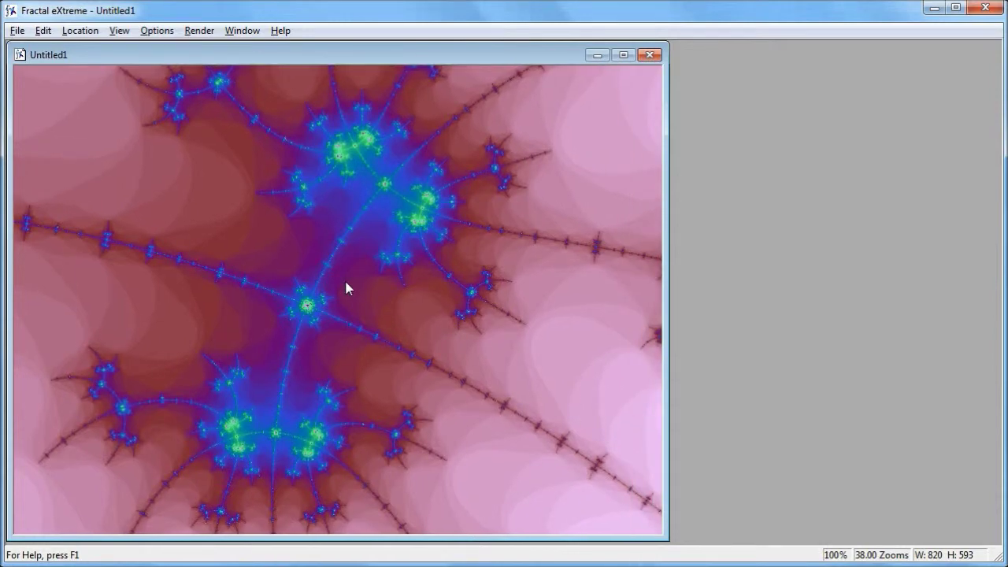
scroll(307, 312, up, 3)
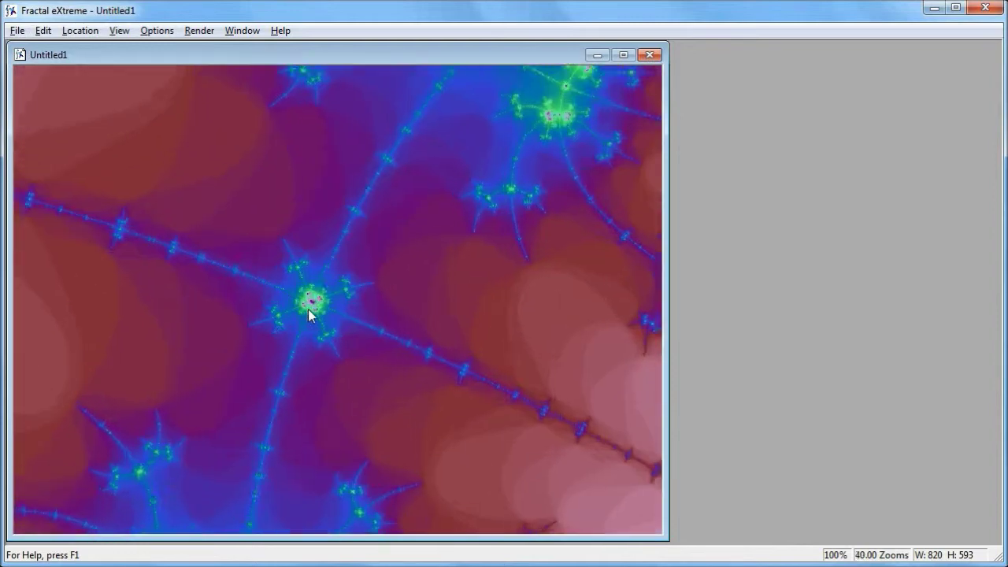
scroll(318, 306, up, 1)
scroll(301, 268, up, 1)
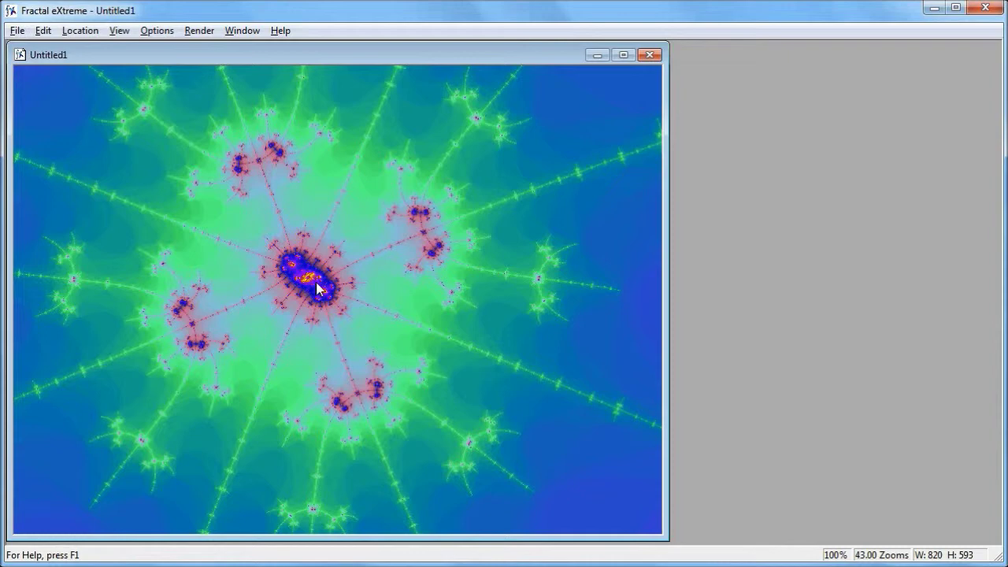
mouse_move(319, 290)
mouse_down()
mouse_move(352, 302)
mouse_move(333, 298)
mouse_up()
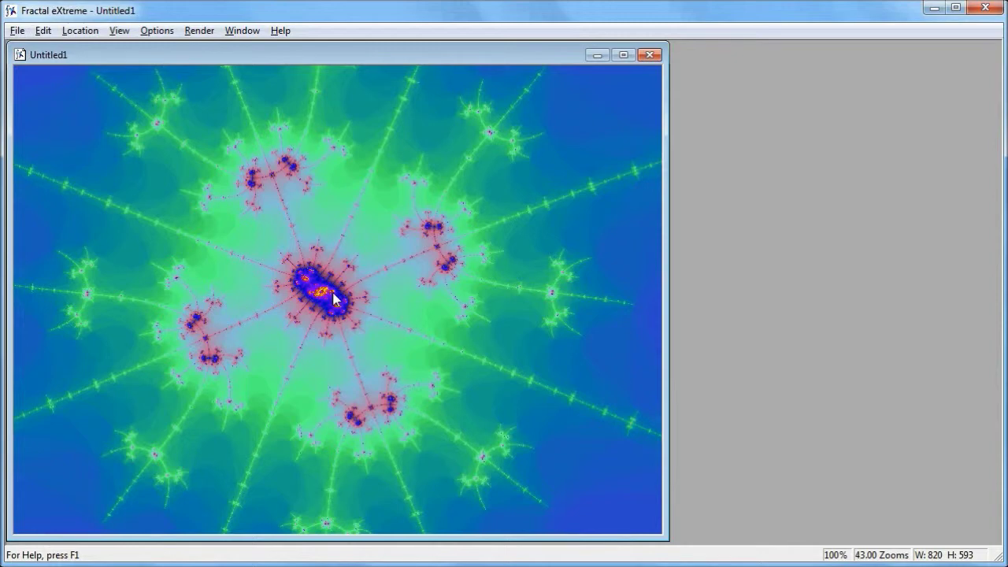
Zoom from 43.00 to 43.39 Zooms so the central minibrot and its four satellites enlarge.
scroll(334, 298, up, 2)
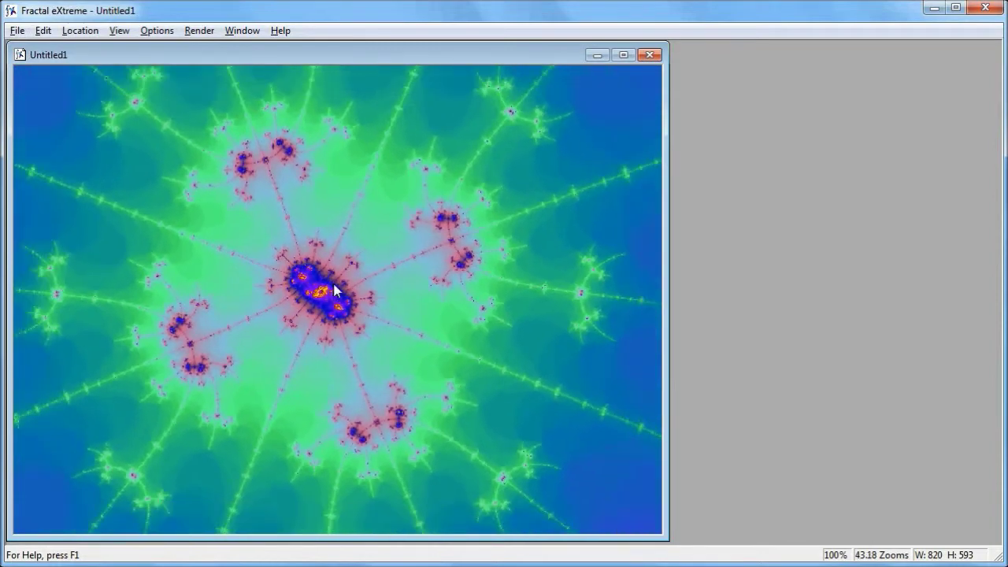
scroll(334, 287, up, 5)
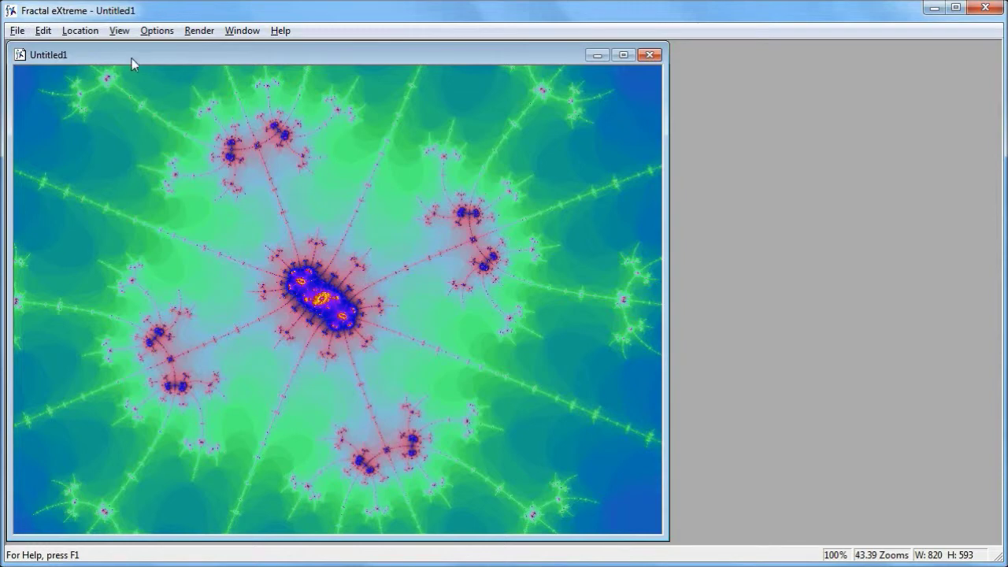
Turn on View > Antialiased so the 43.39-Zooms starburst re-renders with smooth edges.
click(118, 33)
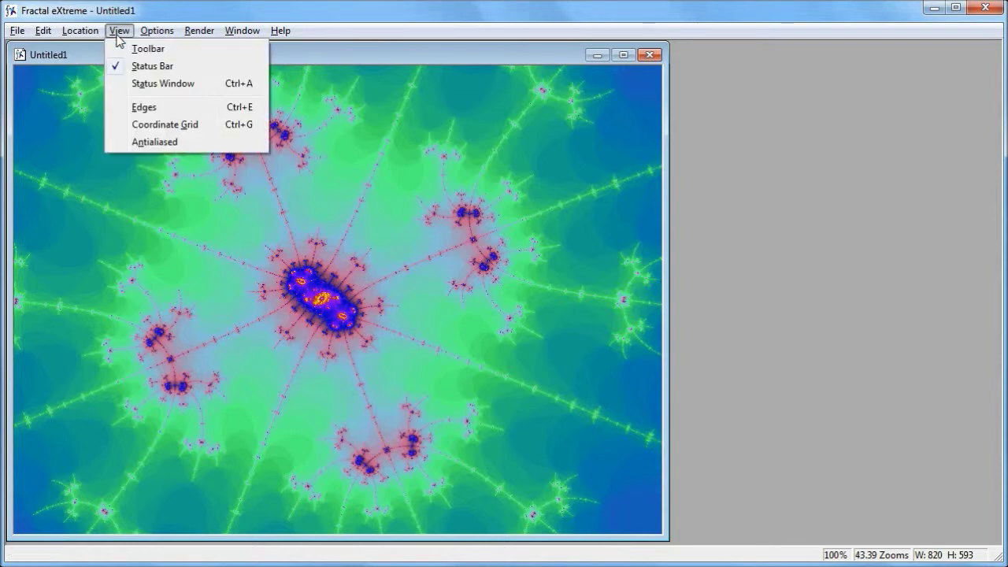
click(166, 145)
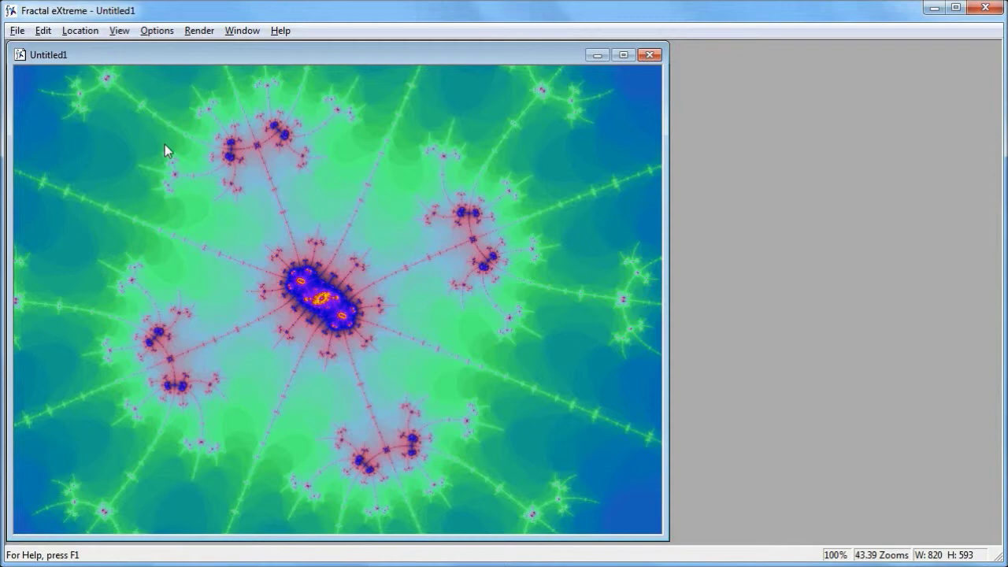
click(195, 30)
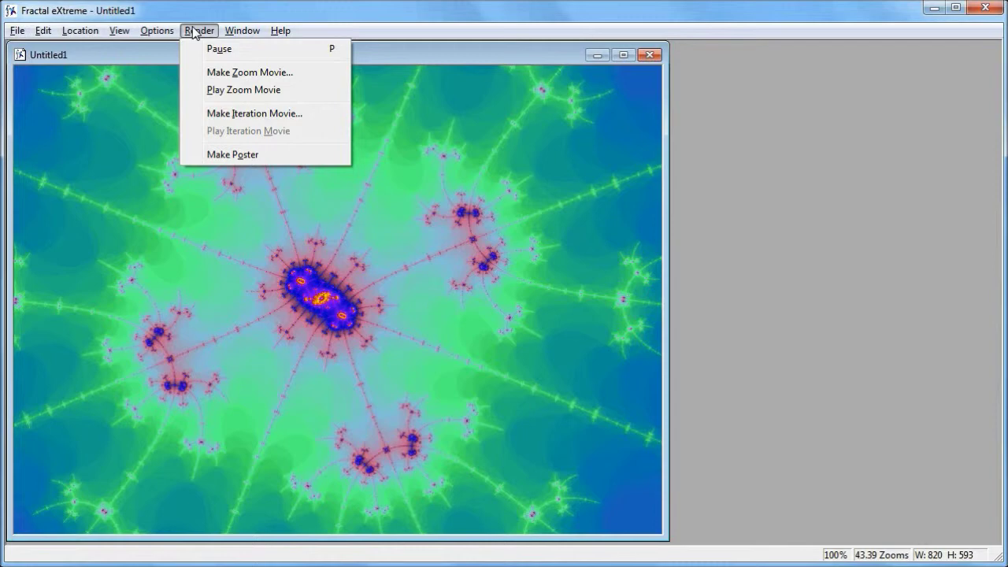
Start rendering a 45-frame zoom movie with start zoom 0.
click(230, 74)
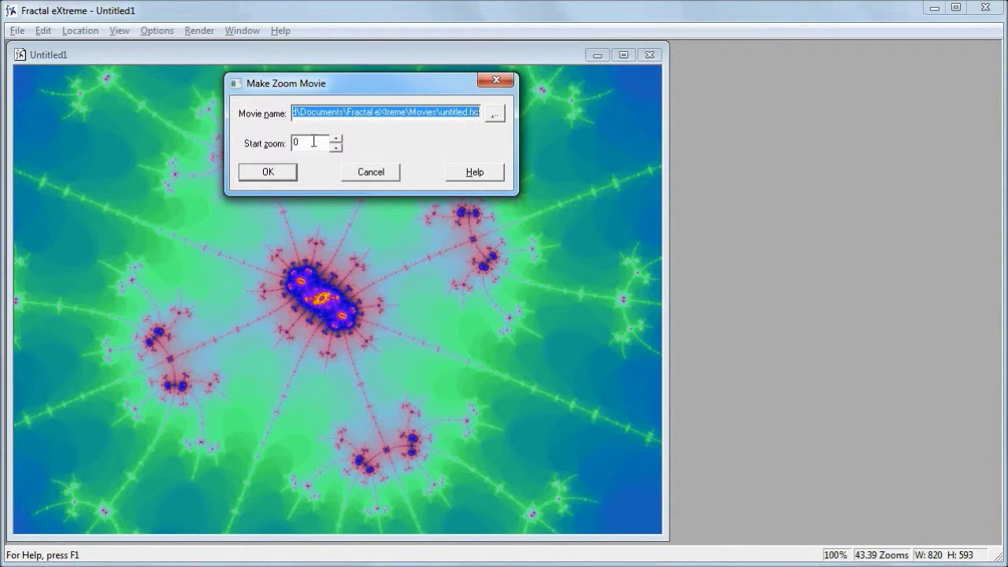
click(268, 172)
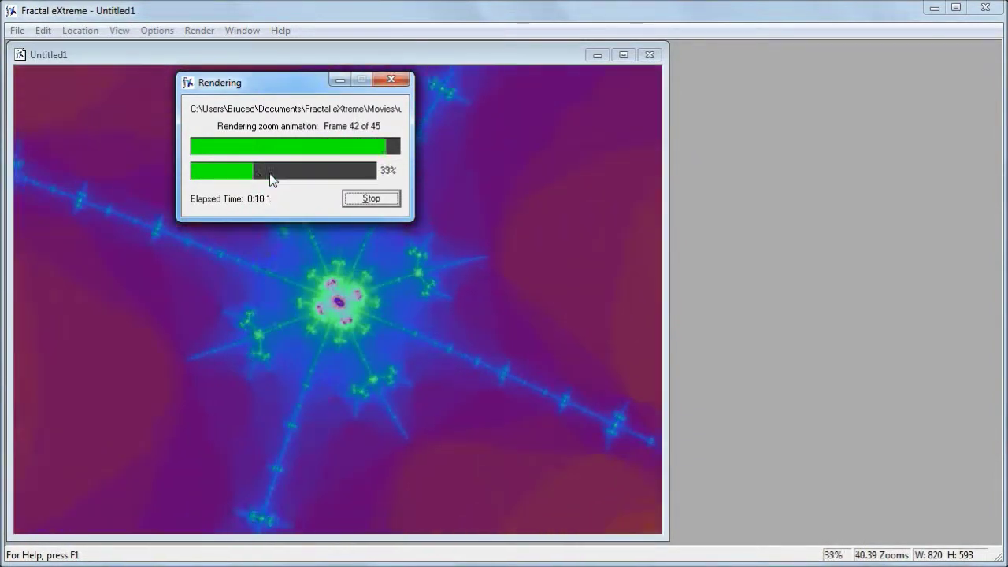
Open Task Manager to watch CPU load while untitled.fxz plays.
key(ctrl+shift+Escape)
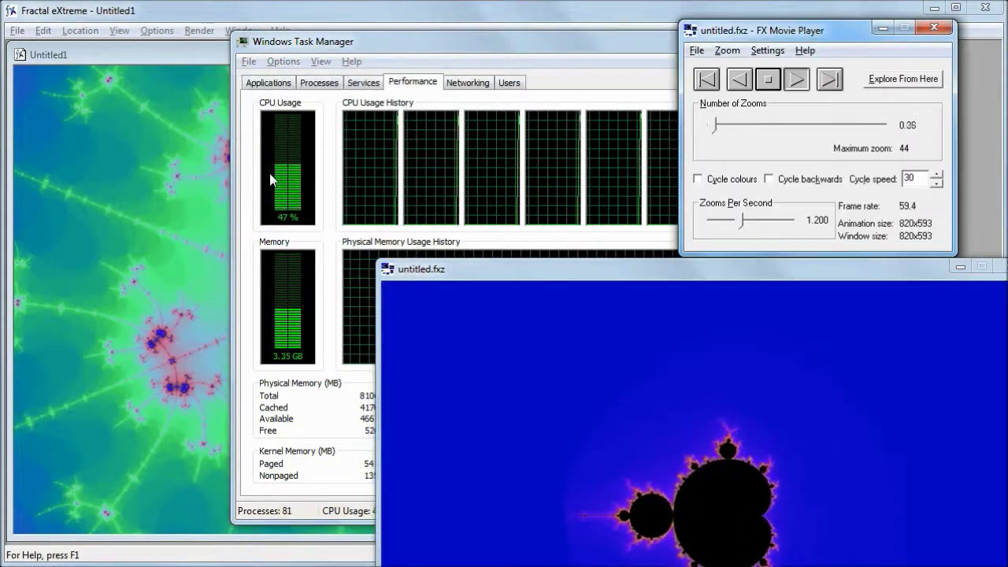
Close Task Manager, move the movie window top-left, and set playback to 4.107 zooms per second.
double_click(241, 39)
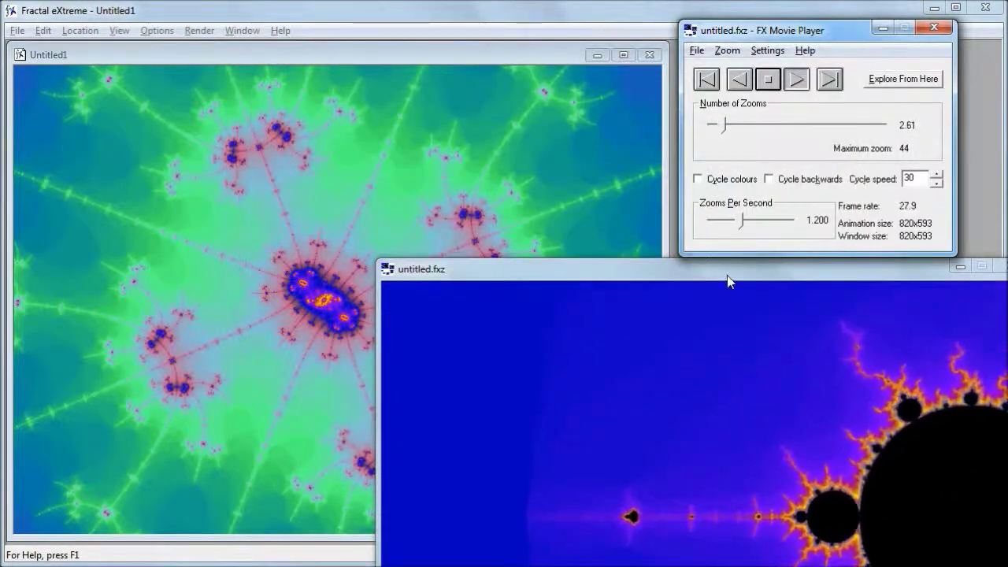
drag(727, 275, 351, 41)
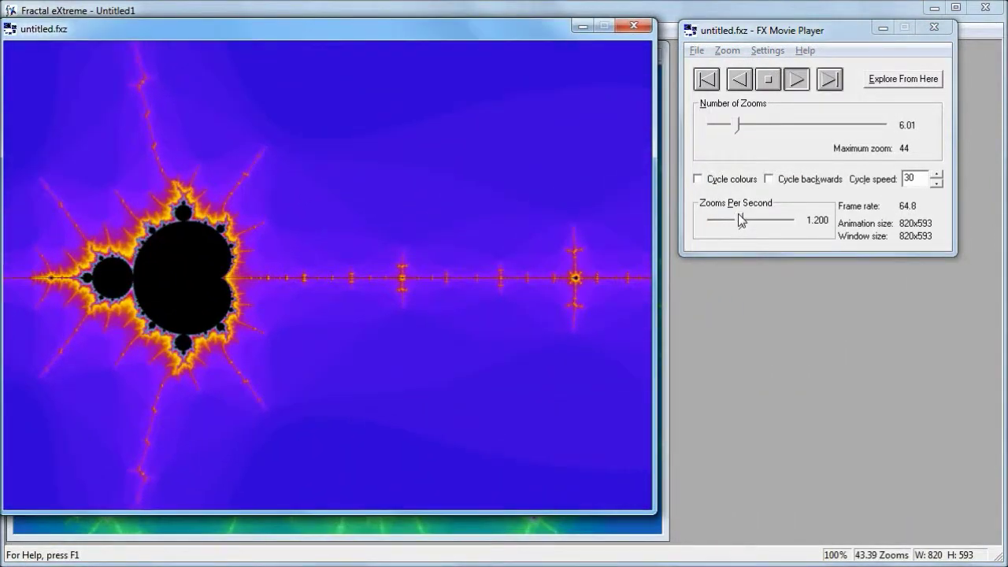
drag(739, 220, 734, 226)
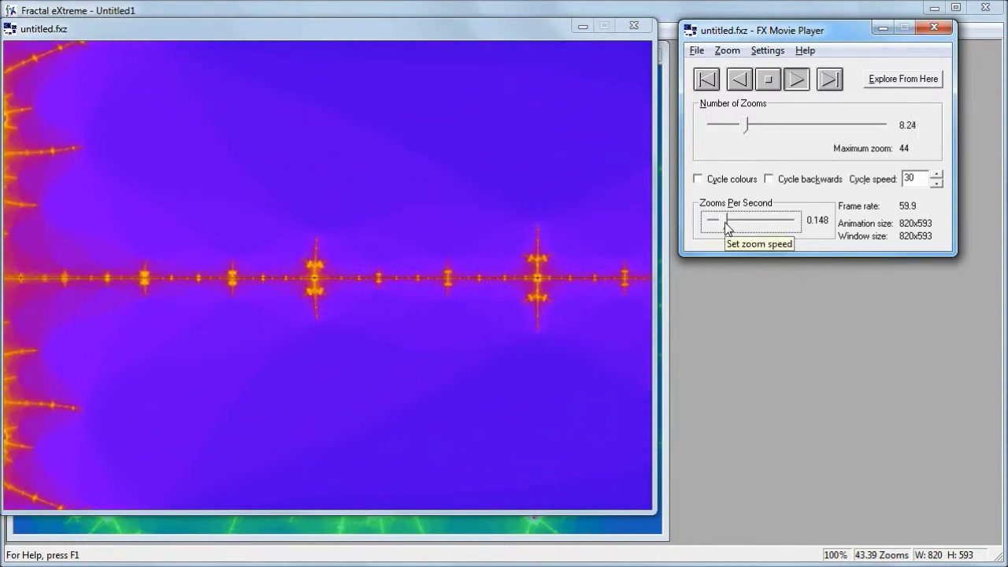
drag(732, 223, 756, 229)
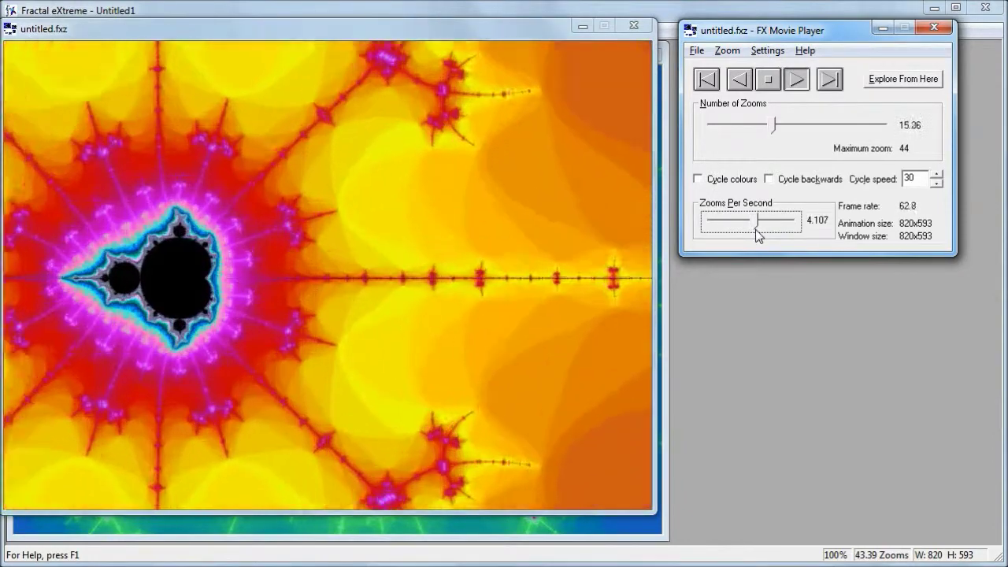